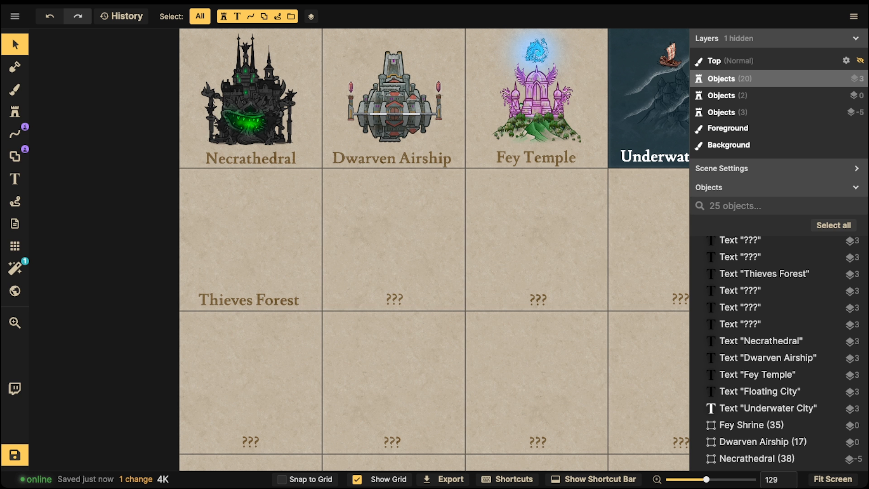
Step: Find the slender dark green Pine Tree stamp in the Fantasy World catalog by searching "tree", and set its scale to 287
click(15, 111)
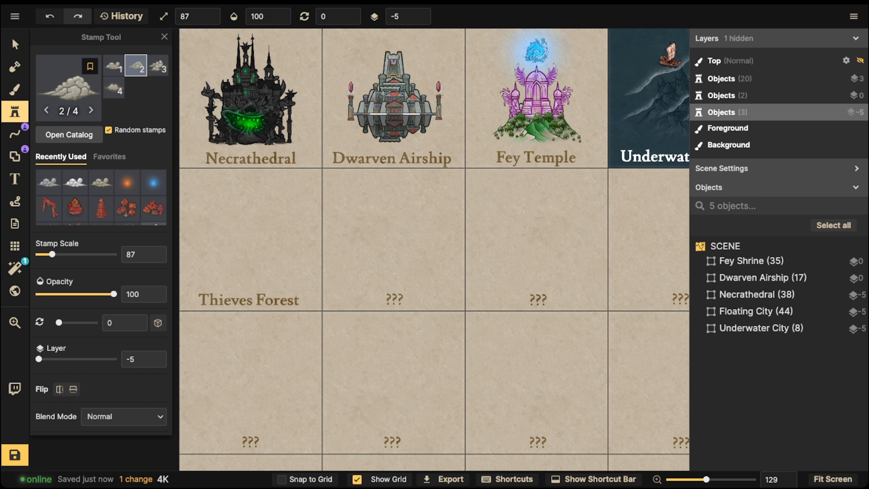
click(68, 89)
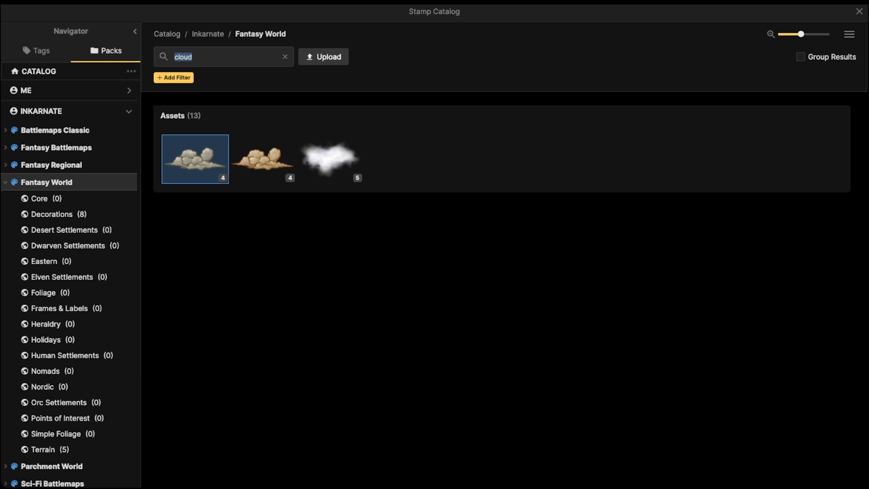
text(tree)
key(Return)
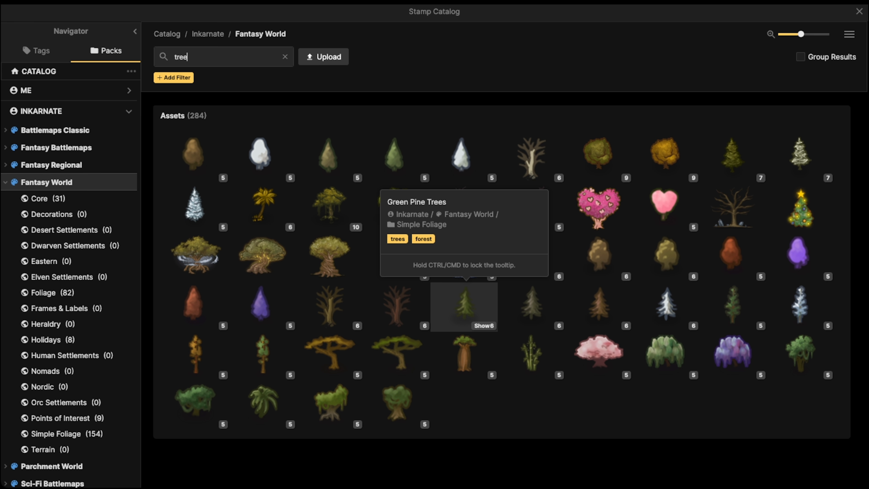
click(465, 307)
click(70, 90)
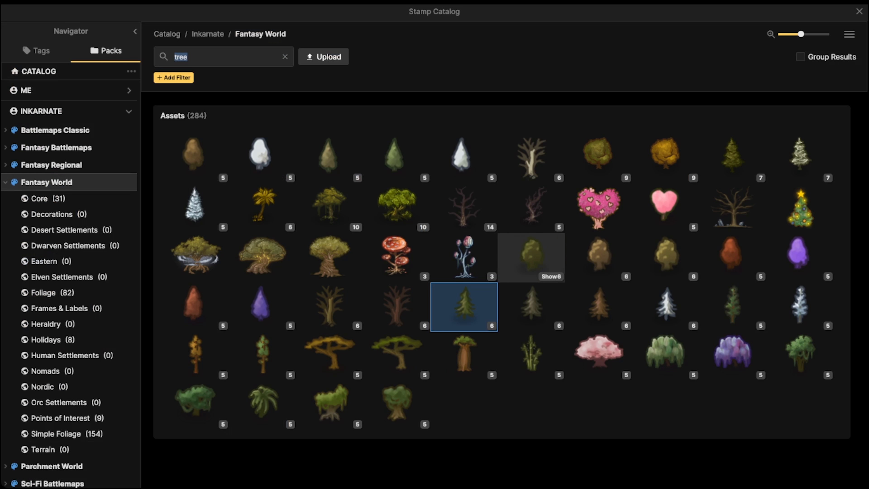
click(732, 303)
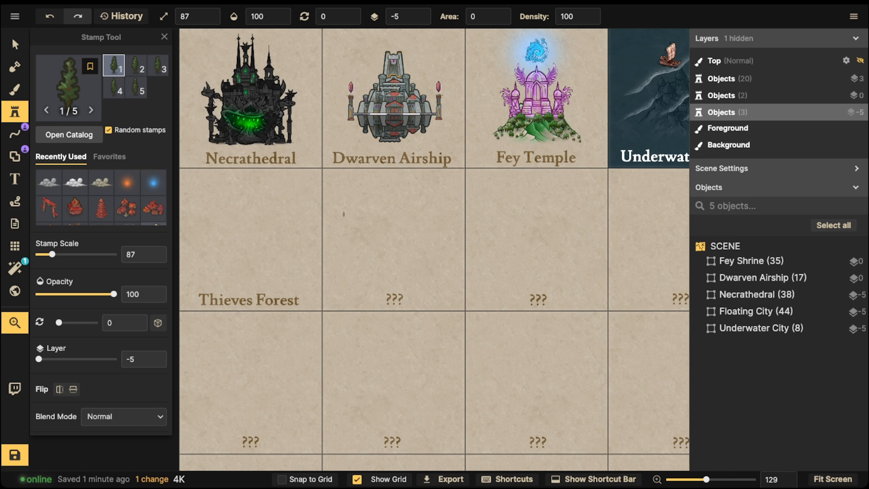
drag(343, 214, 520, 207)
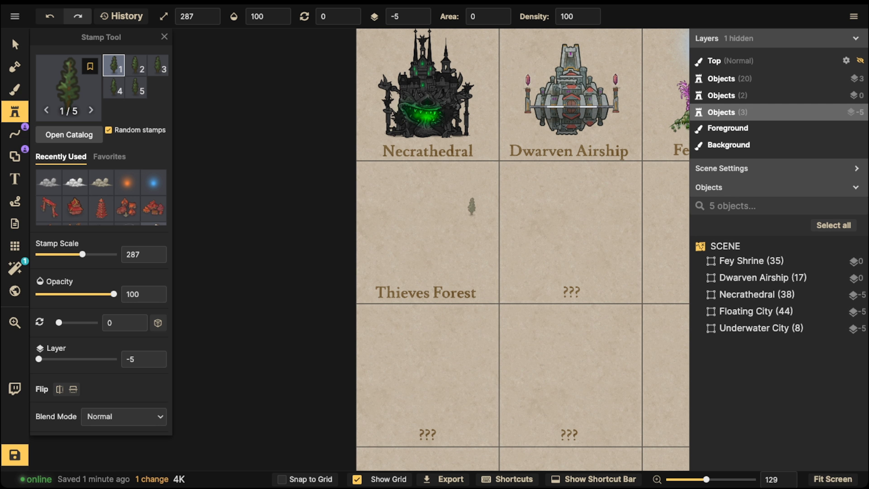
Step: Try strokes of pine trees across the Thieves Forest cell, first with fill area 0 and again with area 30
mouse_move(472, 205)
mouse_down()
mouse_move(417, 211)
mouse_move(579, 241)
mouse_up()
key(ctrl+z)
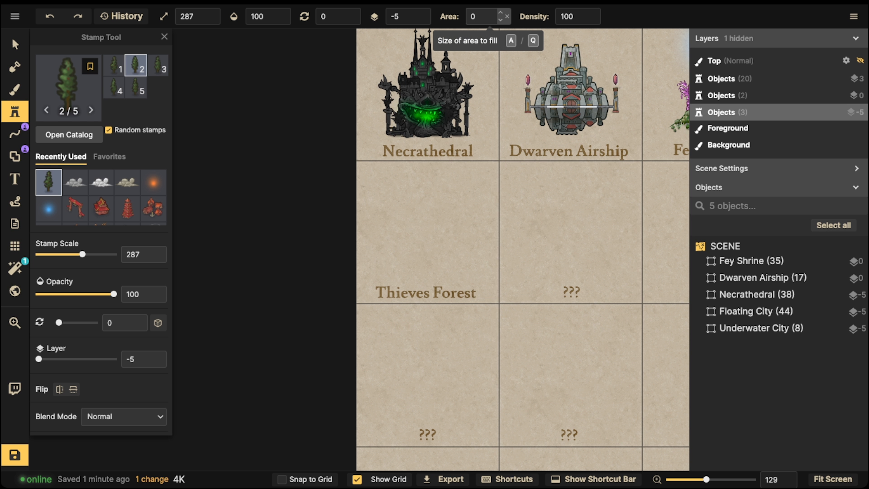
click(501, 12)
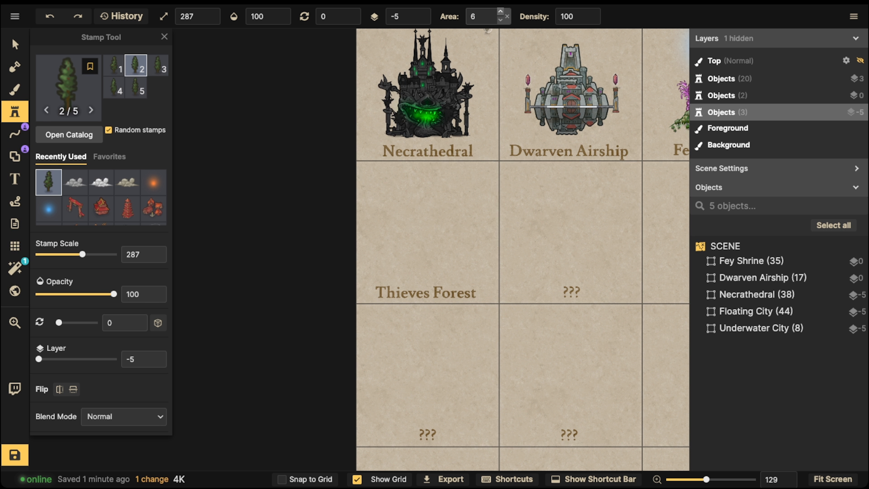
mouse_move(447, 171)
mouse_down()
mouse_move(419, 231)
mouse_move(442, 230)
mouse_move(445, 206)
mouse_move(416, 210)
mouse_move(415, 232)
mouse_move(473, 216)
mouse_move(563, 206)
mouse_up()
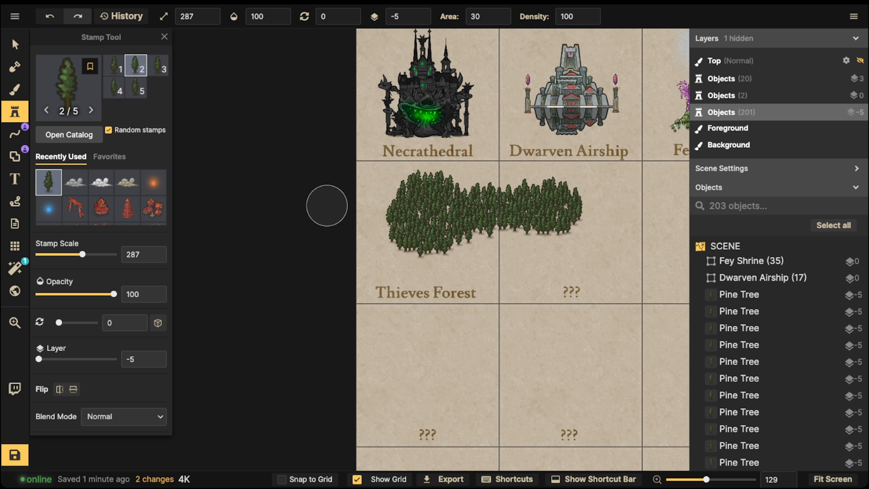
key(ctrl+z)
mouse_move(445, 206)
mouse_down()
mouse_move(417, 226)
mouse_move(466, 244)
mouse_move(480, 218)
mouse_move(434, 230)
mouse_move(507, 233)
mouse_move(503, 215)
mouse_move(417, 213)
mouse_up()
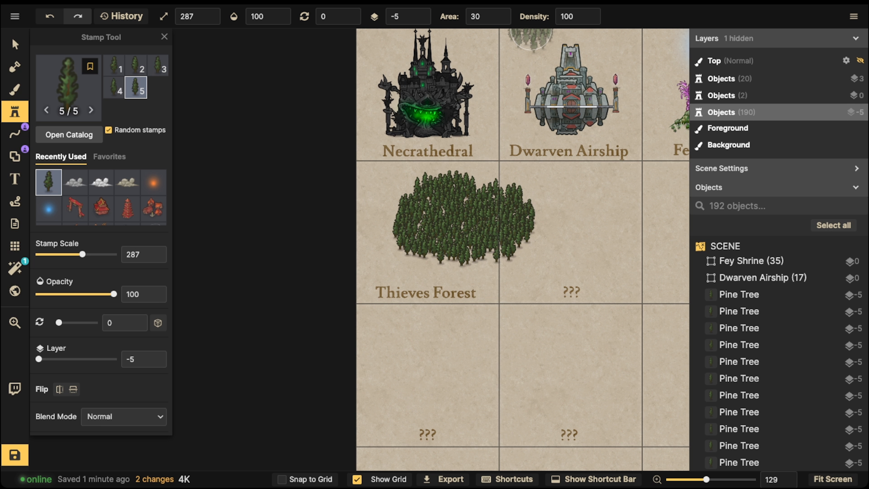
key(ctrl+z)
Step: Try pine tree fills across the Thieves Forest cell at densities of 112, 71 and 48, undoing each one
click(590, 13)
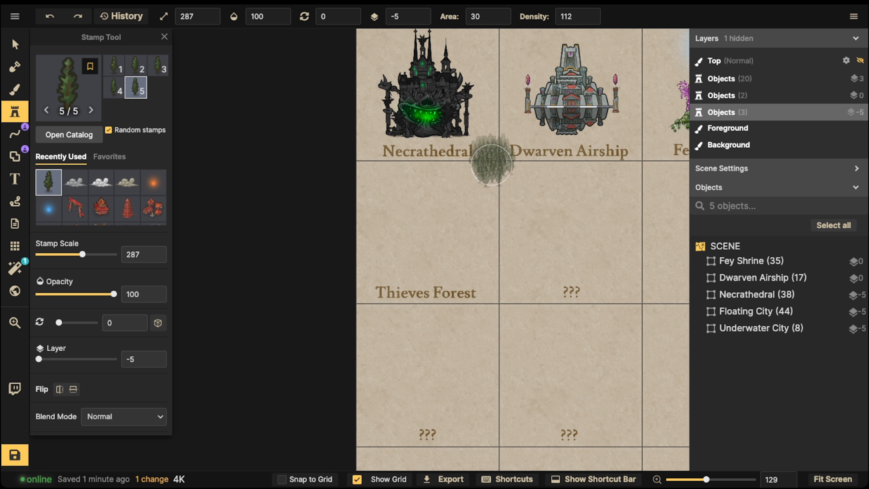
mouse_move(459, 203)
mouse_down()
mouse_move(433, 213)
mouse_move(482, 229)
mouse_move(396, 210)
mouse_up()
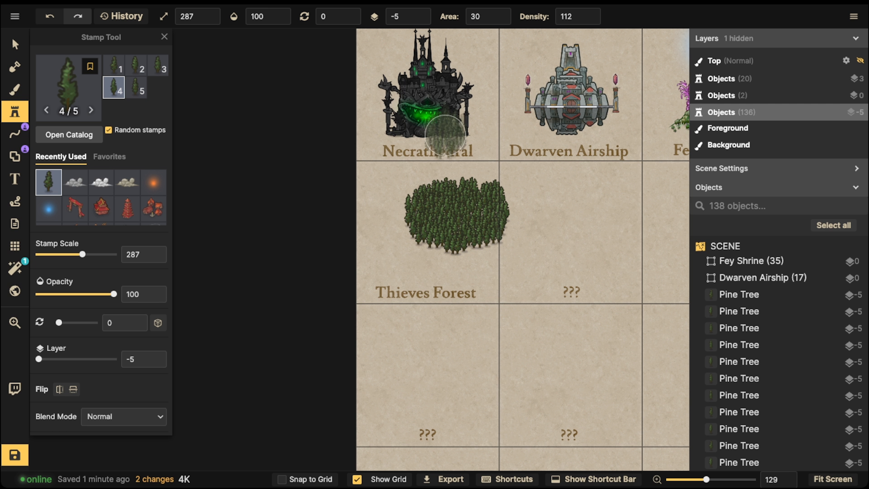
key(ctrl+z)
click(590, 20)
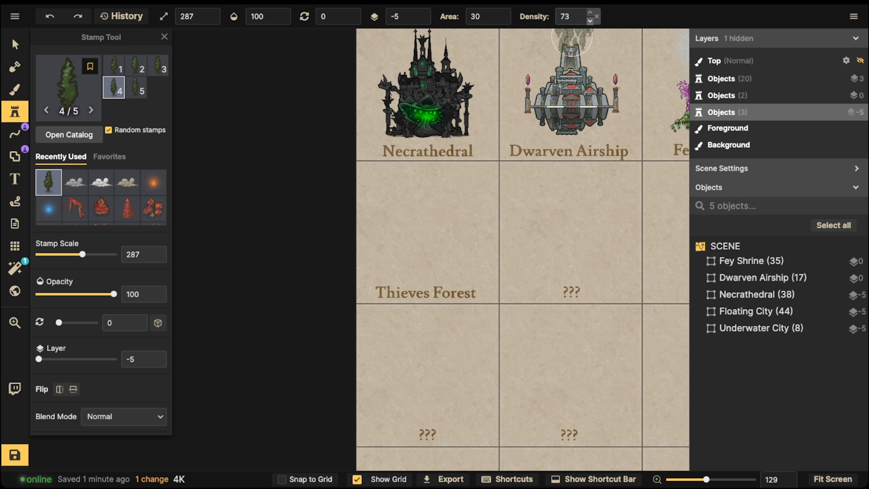
mouse_move(452, 195)
mouse_down()
mouse_move(440, 218)
mouse_move(533, 217)
mouse_up()
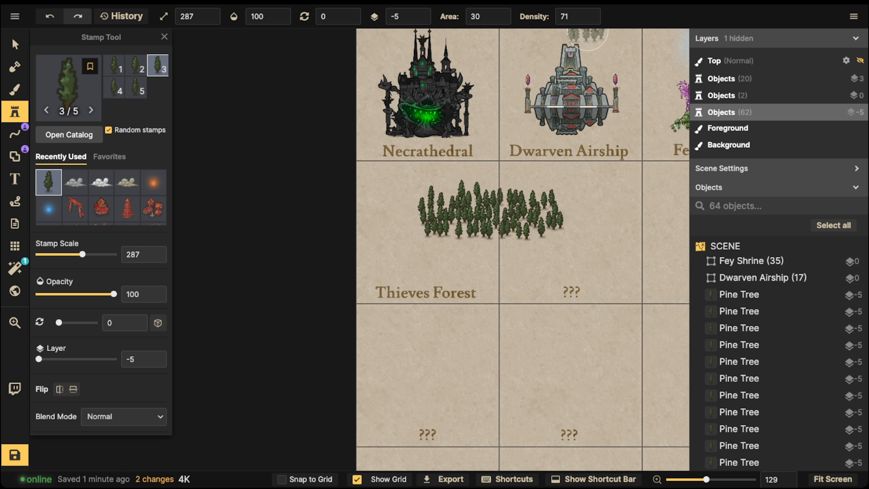
key(ctrl+z)
click(590, 20)
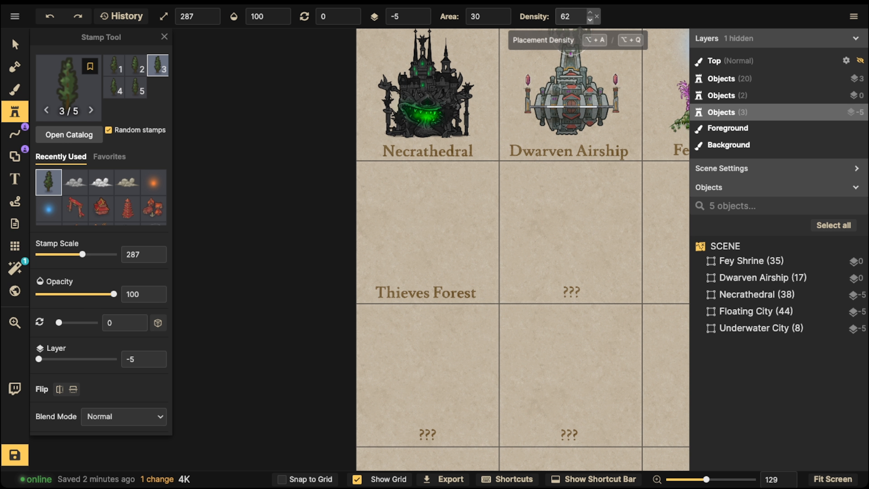
click(590, 20)
mouse_move(469, 185)
mouse_down()
mouse_move(430, 210)
mouse_move(419, 238)
mouse_move(533, 220)
mouse_up()
key(ctrl+z)
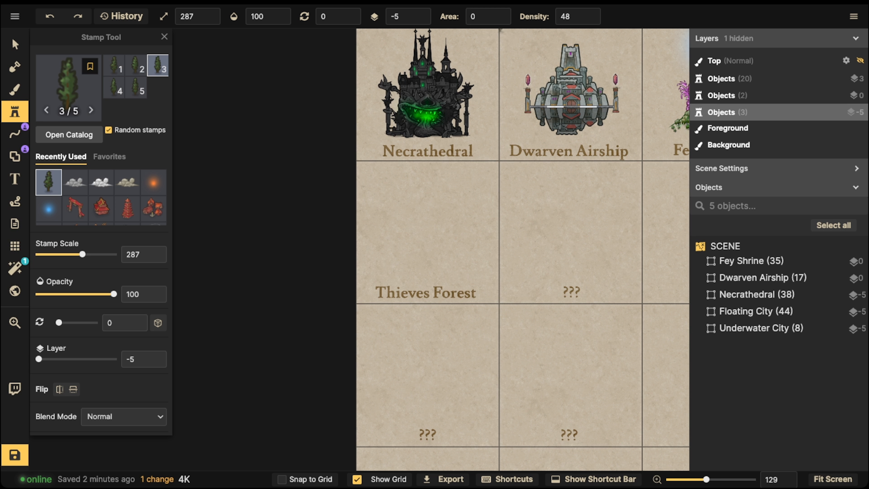
Step: Fill the Thieves Forest cell with a dense mass of pine trees at density 100 and area 38
click(597, 17)
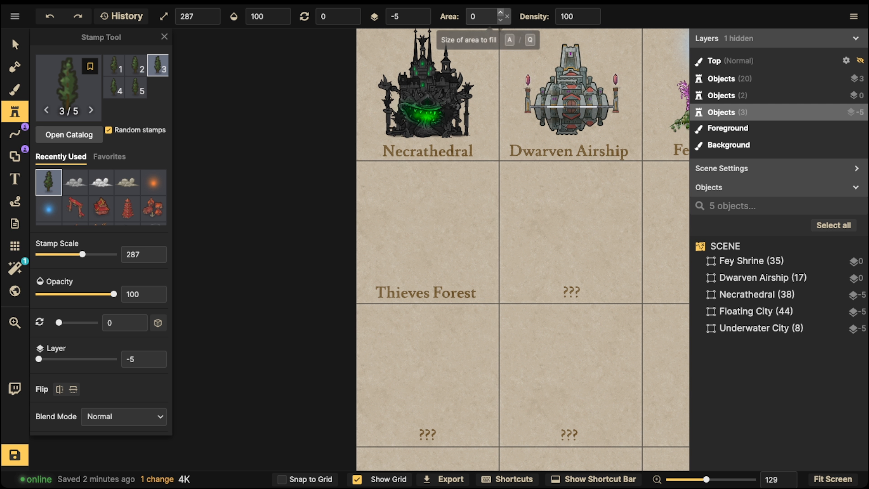
click(500, 11)
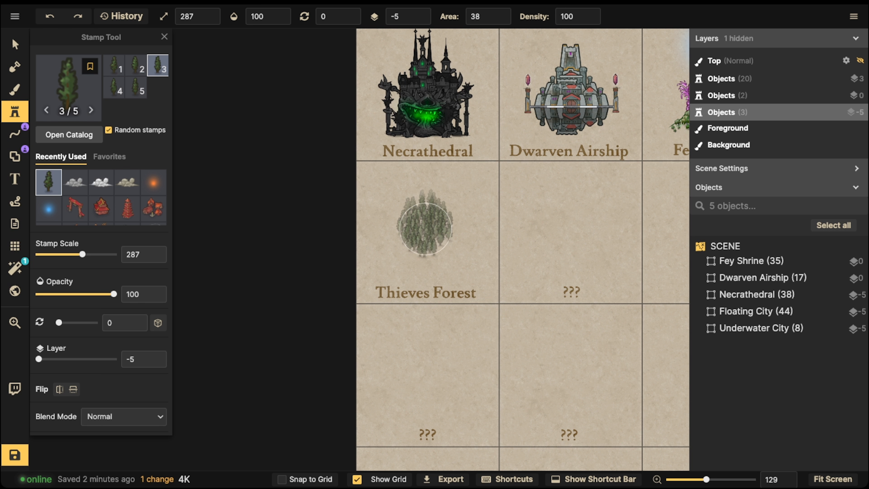
mouse_move(427, 209)
mouse_down()
mouse_move(408, 235)
mouse_move(436, 245)
mouse_move(456, 224)
mouse_move(455, 215)
mouse_move(408, 212)
mouse_move(393, 242)
mouse_move(437, 199)
mouse_move(458, 216)
mouse_up()
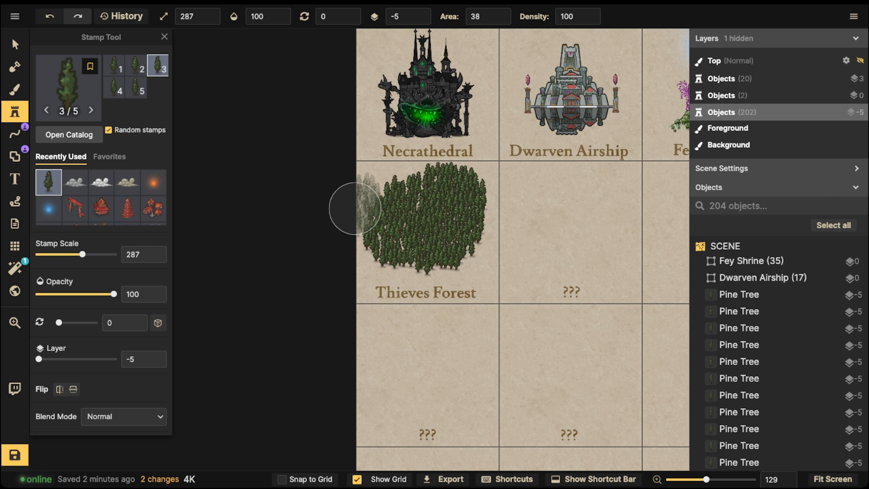
drag(401, 242, 407, 237)
scroll(406, 237, down, 5)
click(16, 45)
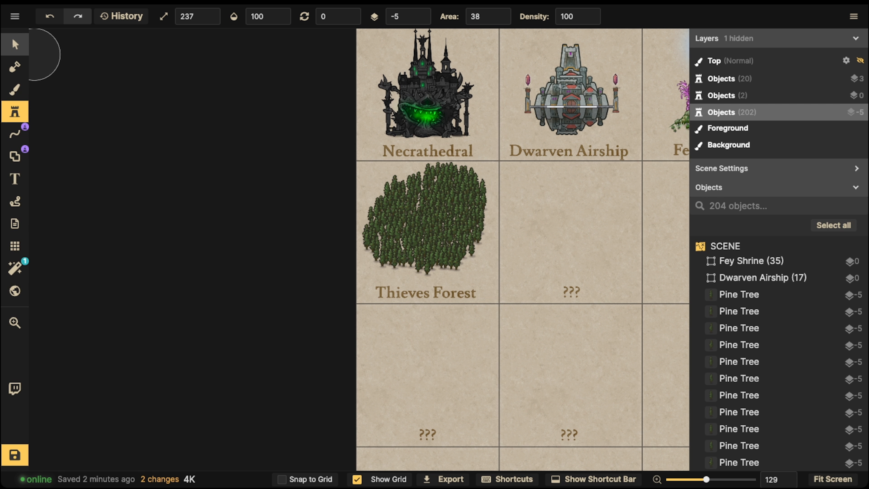
click(390, 201)
click(329, 192)
click(15, 112)
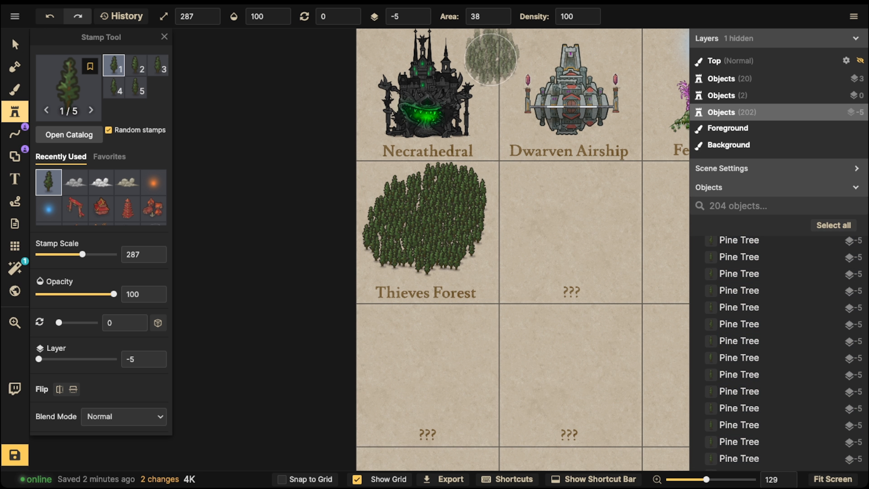
Step: Reset the fill area to 0 and stamp individual pine trees around the edges of the Thieves Forest
click(508, 16)
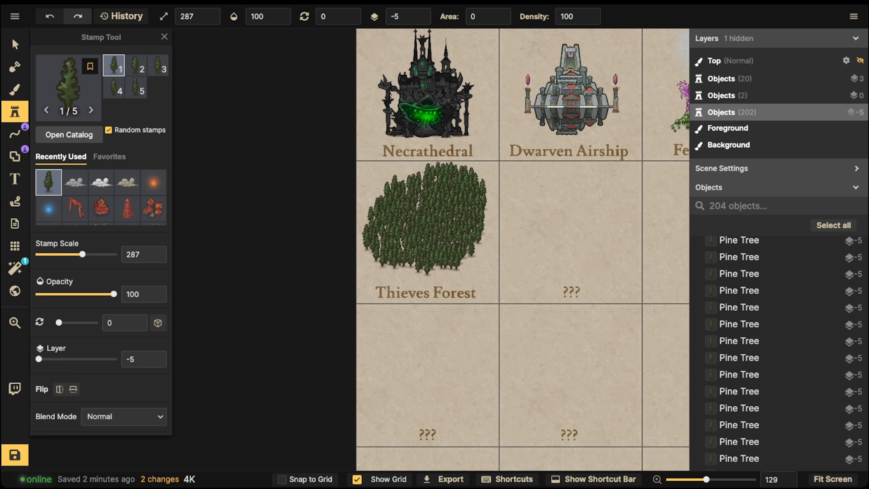
scroll(476, 263, up, 2)
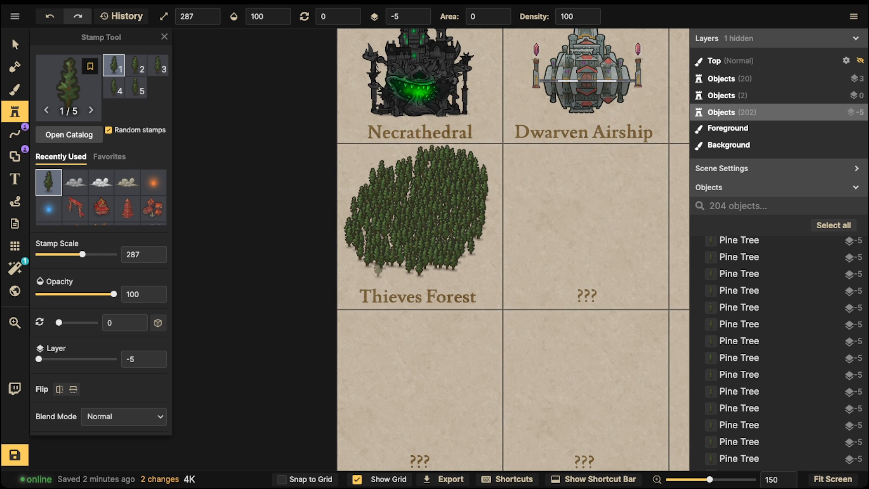
click(373, 267)
click(396, 270)
click(358, 269)
click(380, 270)
click(354, 205)
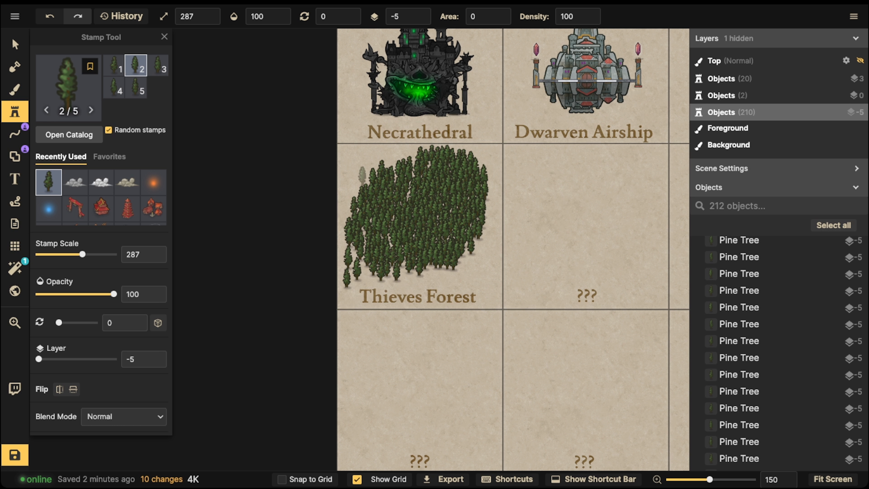
click(354, 181)
click(363, 179)
click(393, 160)
click(410, 160)
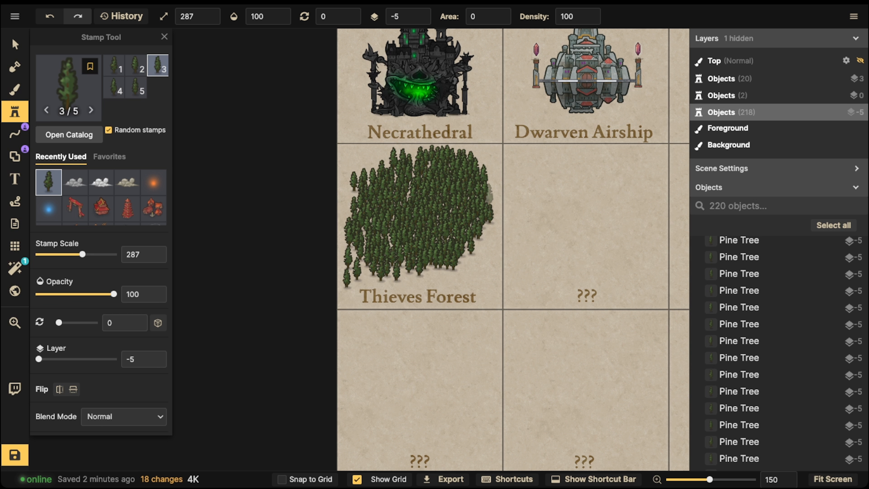
Step: Set the fill area to 11 and erase pine trees to open a clearing in the middle of the forest
click(488, 16)
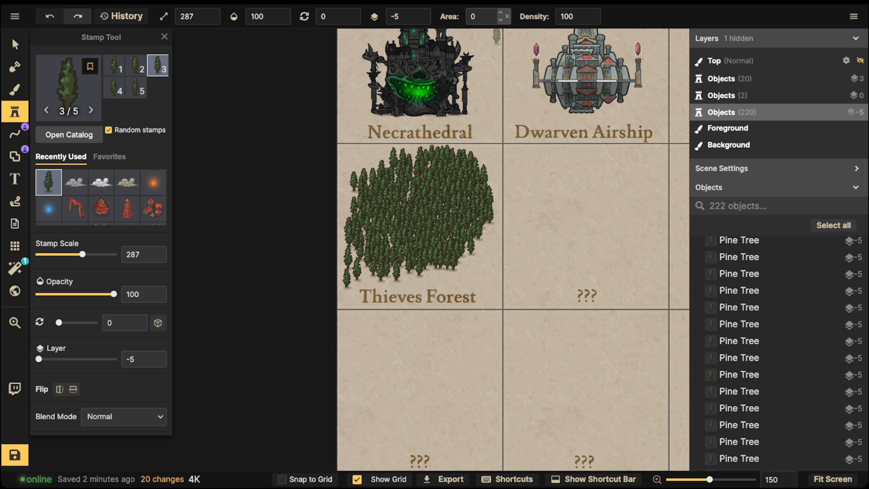
text(11)
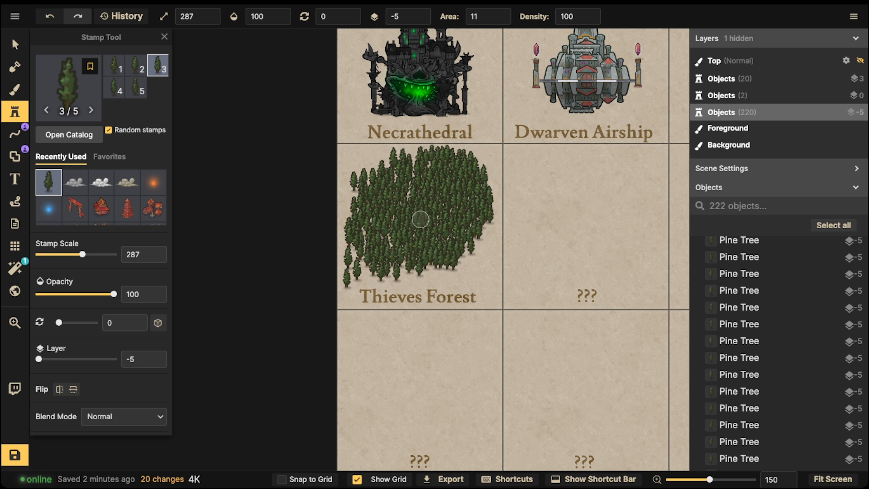
click(426, 214)
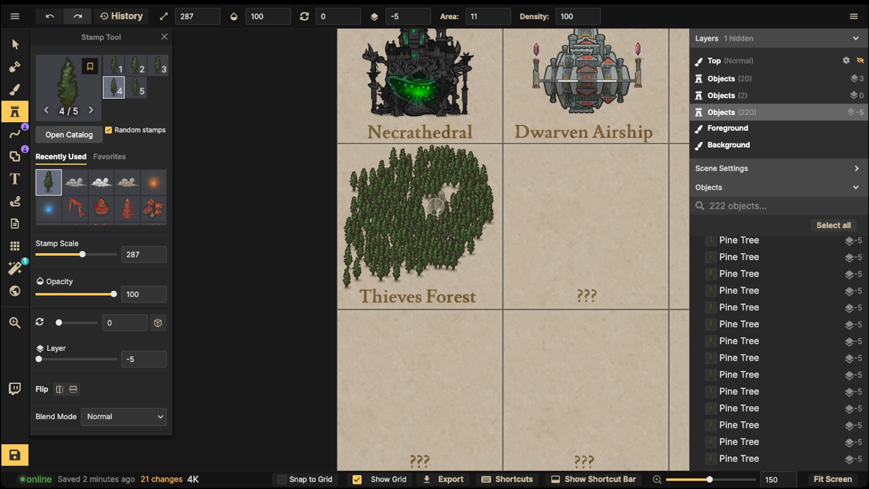
key(ctrl+z)
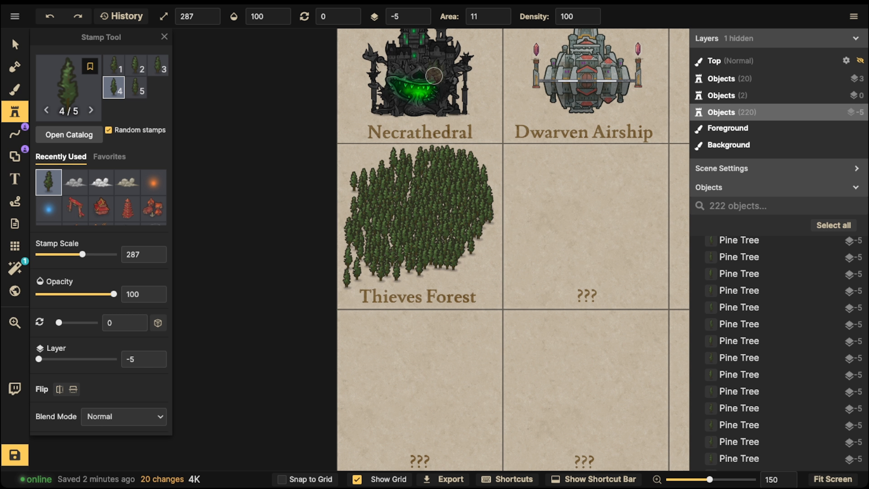
key(ctrl+y)
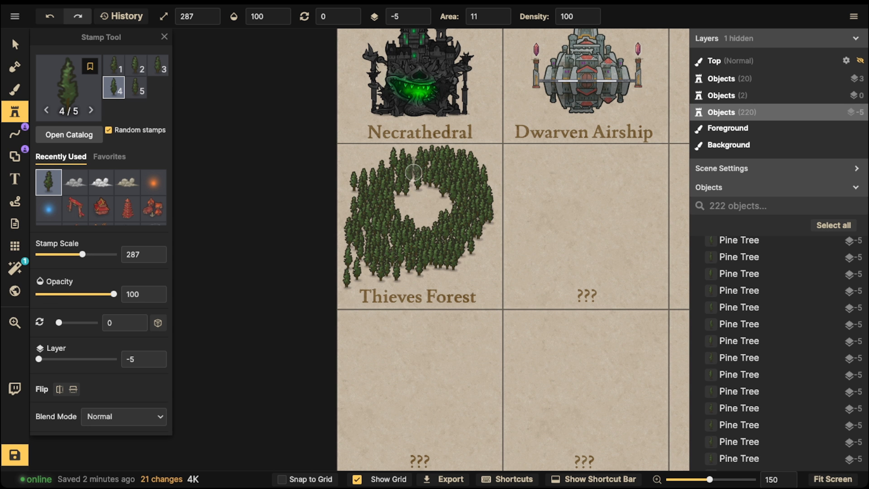
Step: Stamp small patches of pine trees around the clearing and along the forest's outer edges with area 11
click(413, 168)
click(381, 177)
click(371, 179)
click(361, 186)
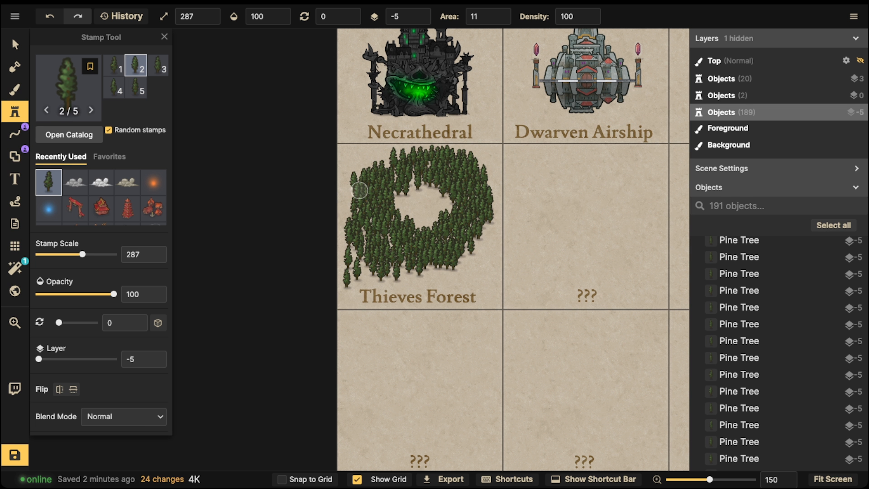
click(356, 194)
click(464, 250)
click(480, 234)
click(485, 191)
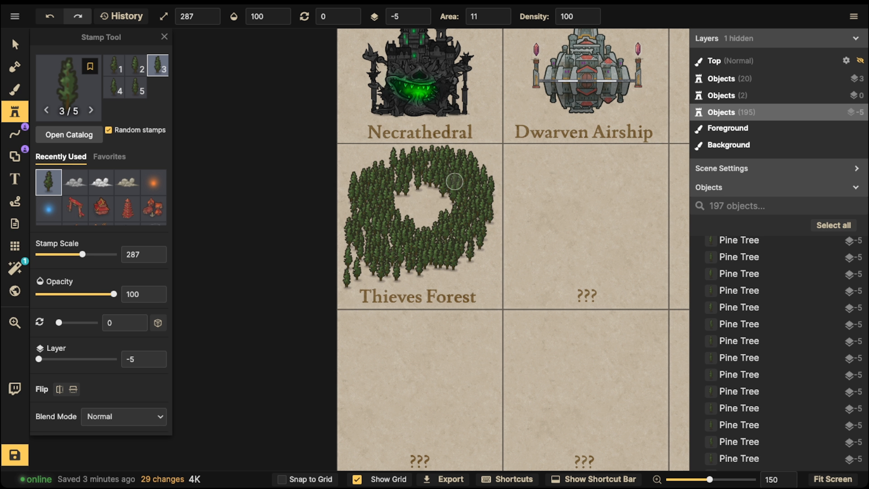
click(399, 190)
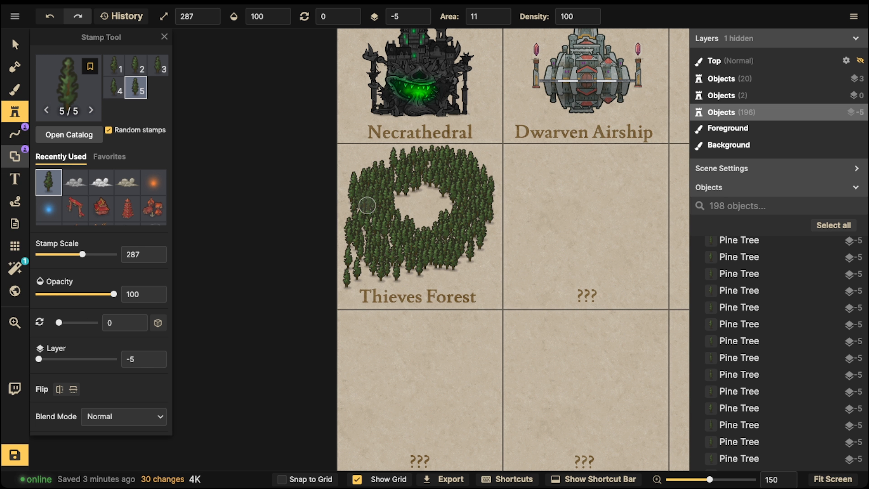
Step: Open the stamp catalog and search the Fantasy World pack for "fortress"
click(14, 111)
click(15, 112)
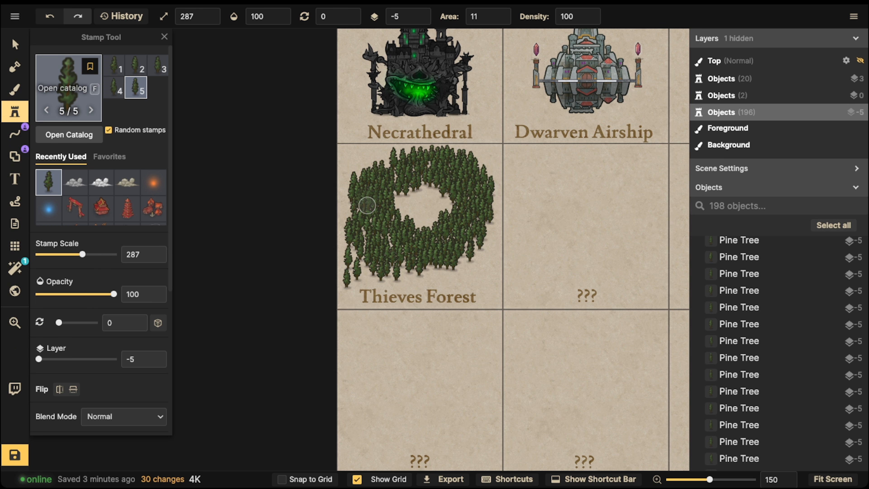
click(74, 88)
click(285, 57)
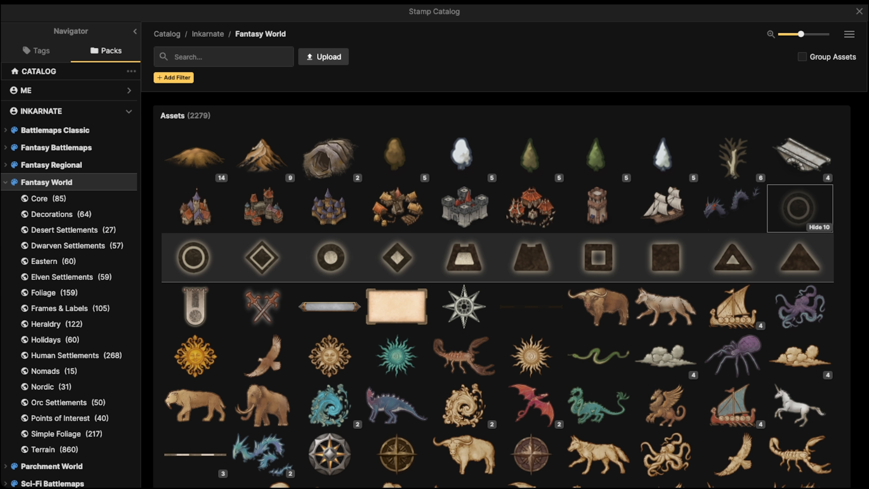
scroll(397, 301, down, 10)
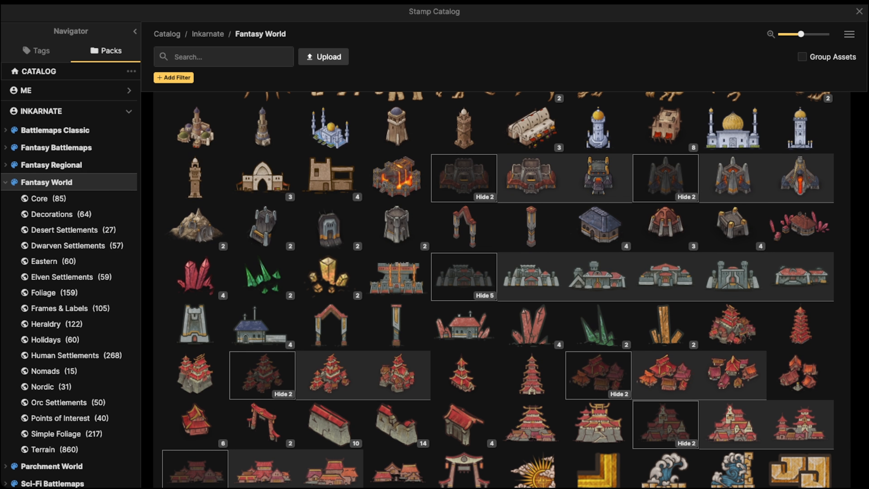
text(fortress)
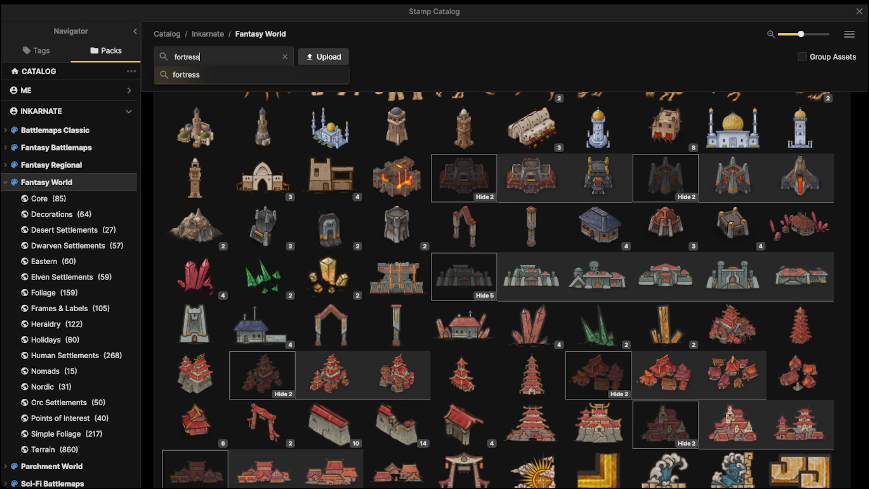
key(Return)
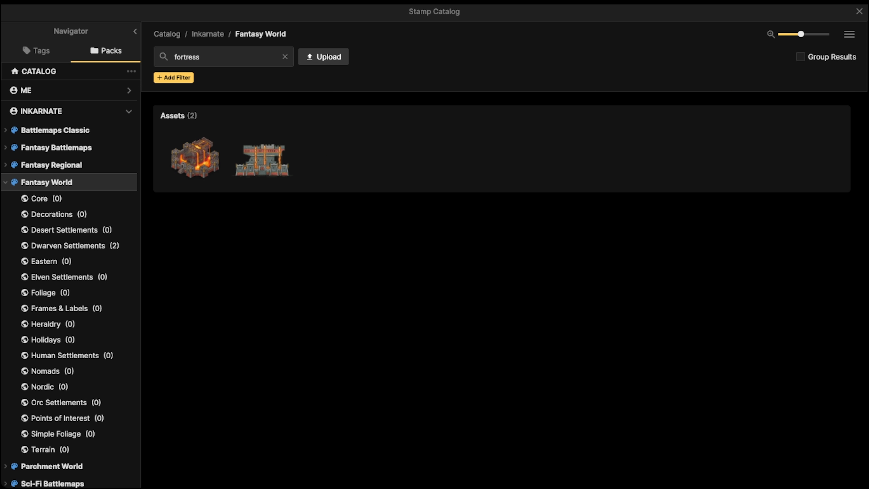
Step: Search the Fantasy World stamps for "fort" and choose the green-roofed Nordic Fortified Town
click(286, 56)
text(fort)
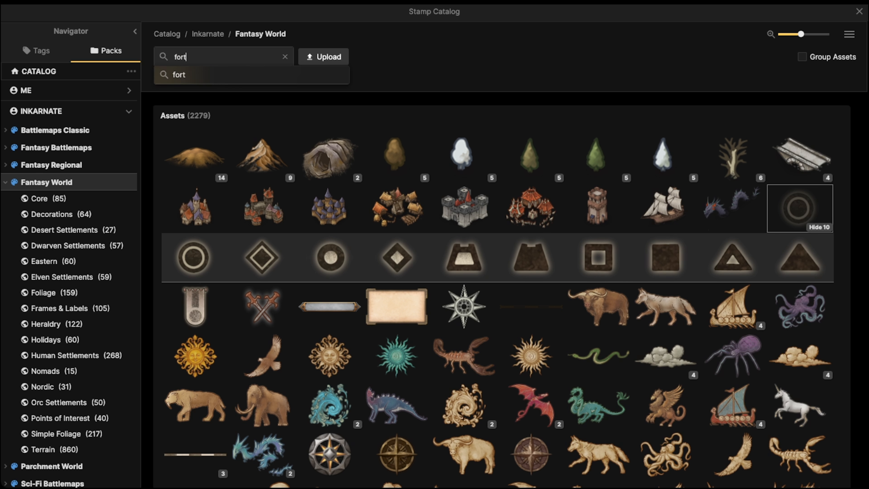
key(Return)
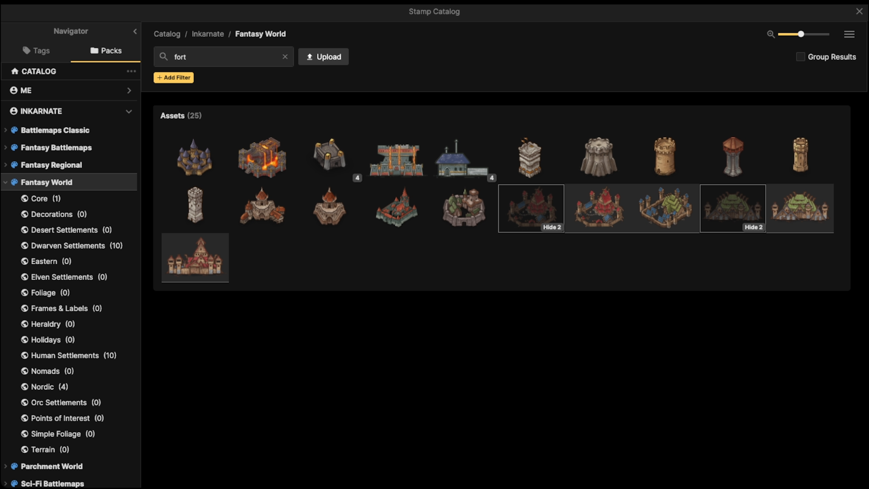
click(665, 209)
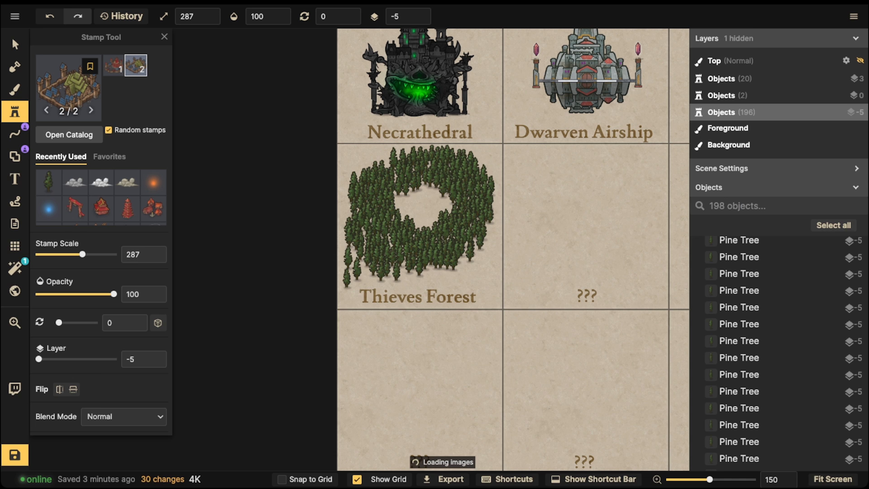
Step: Reduce the stamp scale to 127 and place the green-roofed Nordic Fortified Town in the forest clearing
scroll(426, 187, up, 6)
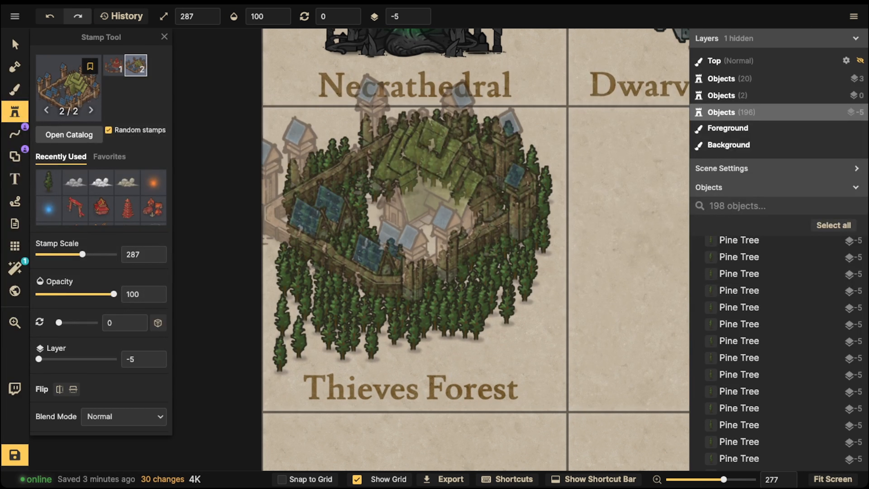
scroll(398, 191, down, 6)
scroll(422, 215, down, 10)
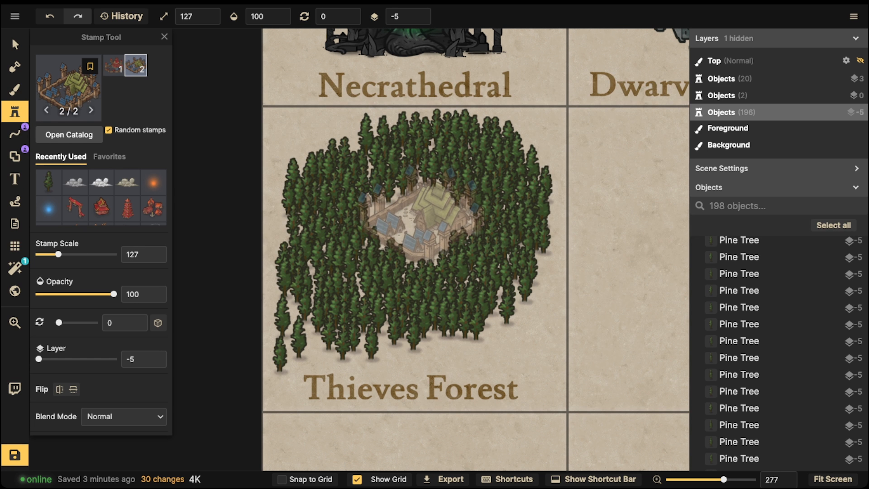
click(422, 214)
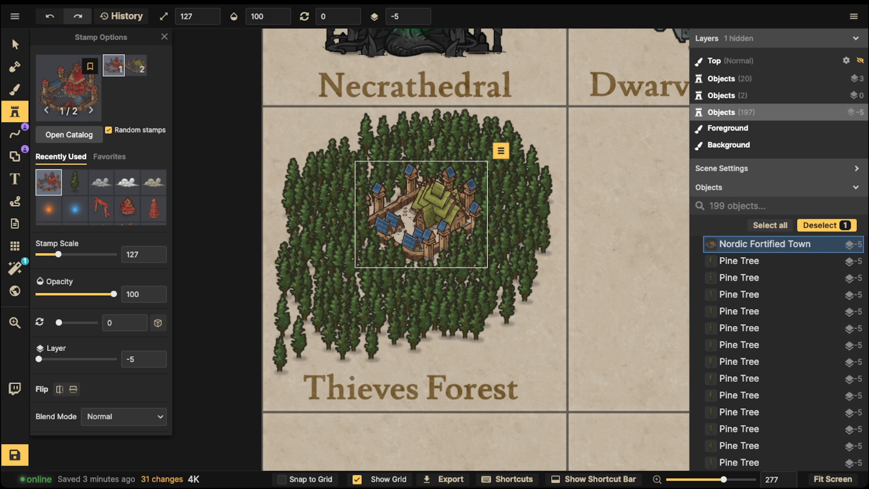
Step: Shrink the fortified town to scale 117 and adjust its position in the clearing
scroll(285, 161, down, 5)
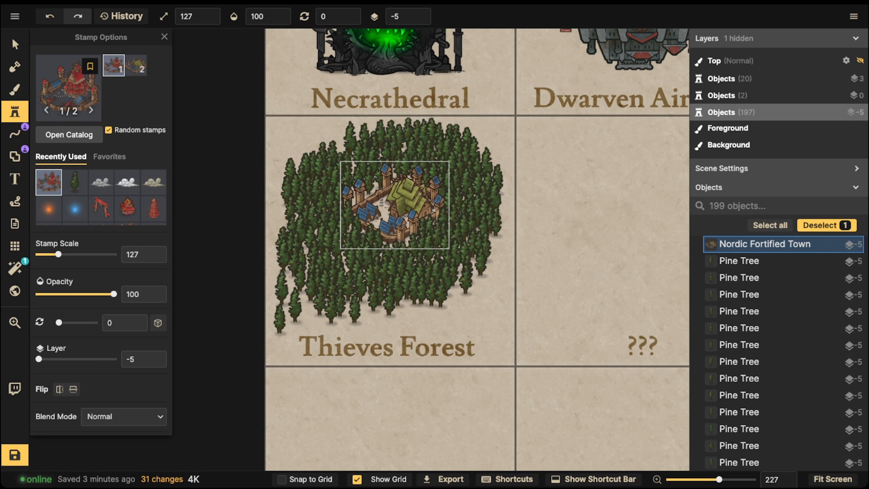
drag(341, 161, 345, 165)
drag(395, 206, 393, 207)
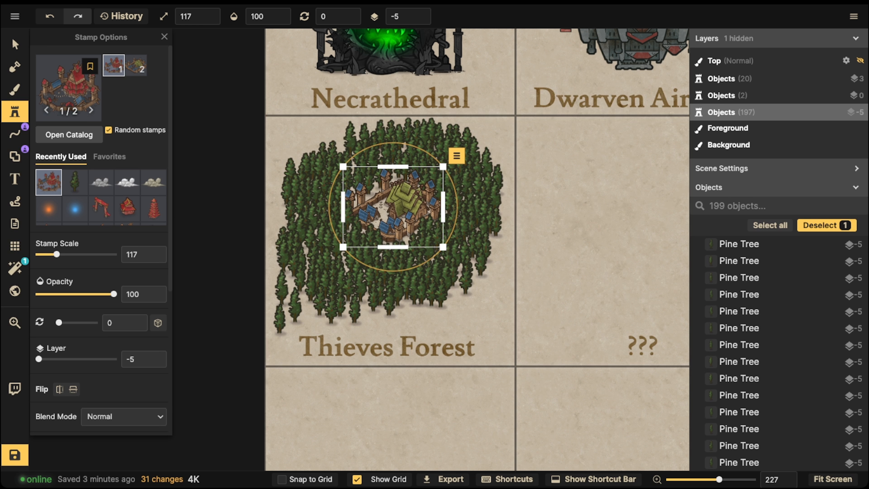
Step: Select the forest's pine trees together with the town, shrink them slightly to a scale of 274, and reposition them within the Thieves Forest cell
click(15, 45)
drag(257, 133, 544, 327)
drag(412, 251, 414, 254)
drag(509, 342, 498, 333)
drag(390, 208, 396, 213)
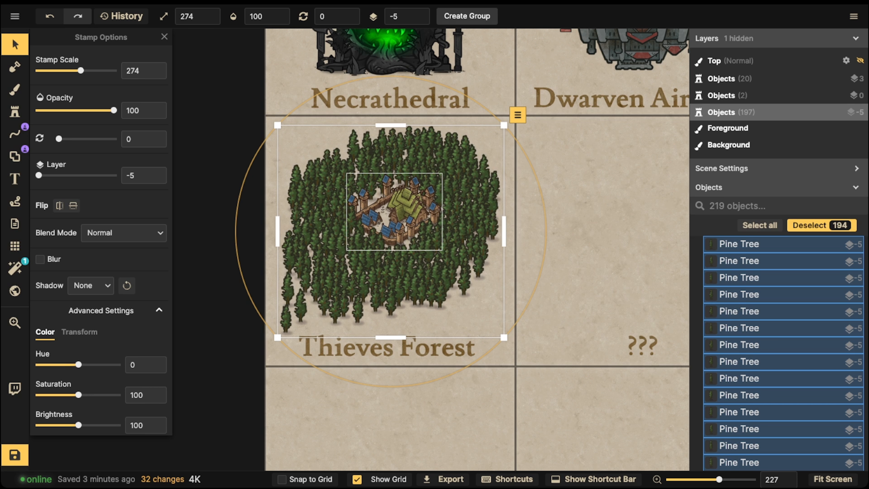
click(396, 213)
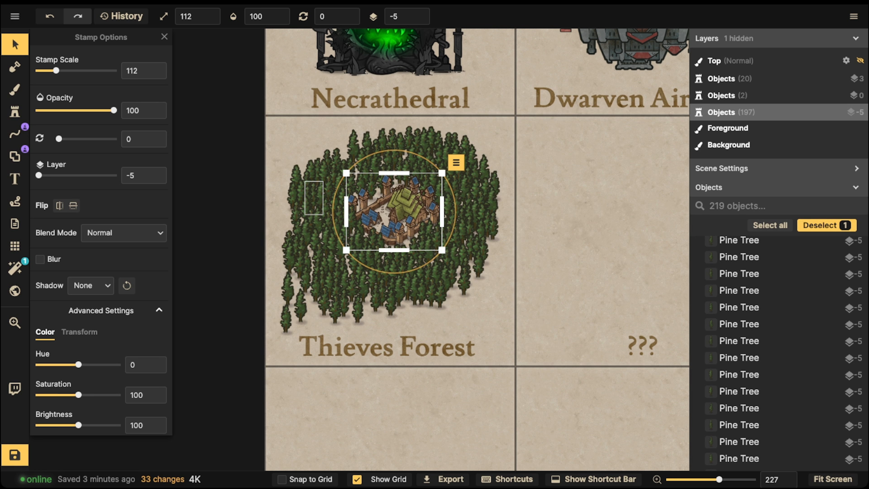
scroll(314, 206, down, 3)
scroll(399, 246, up, 1)
key(Escape)
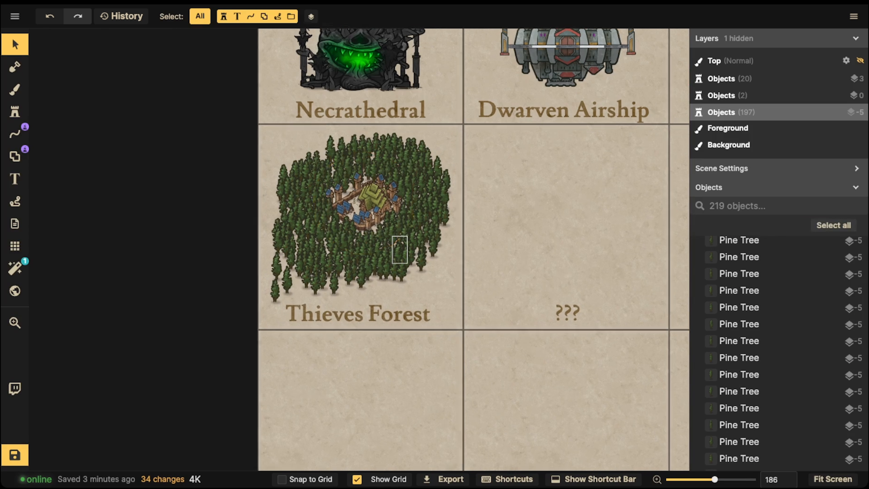
Step: Delete two pine trees that cover the lower-right wall of the fortified town
scroll(379, 232, up, 3)
click(368, 241)
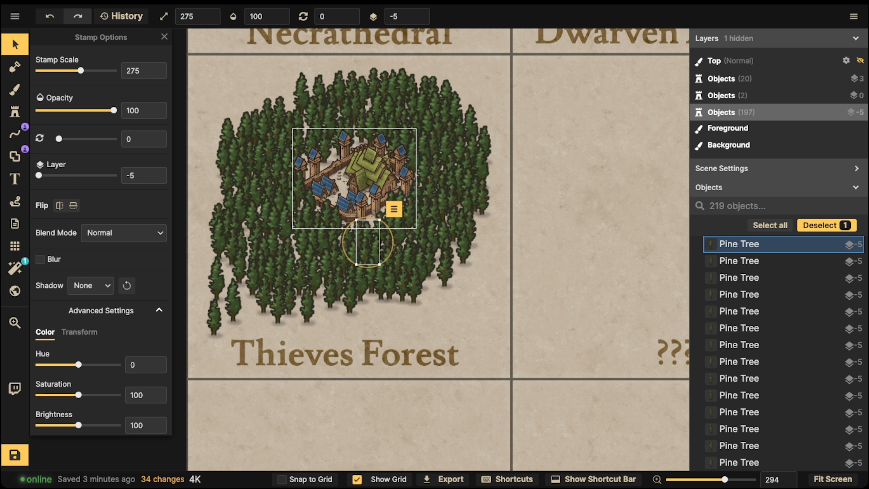
key(Escape)
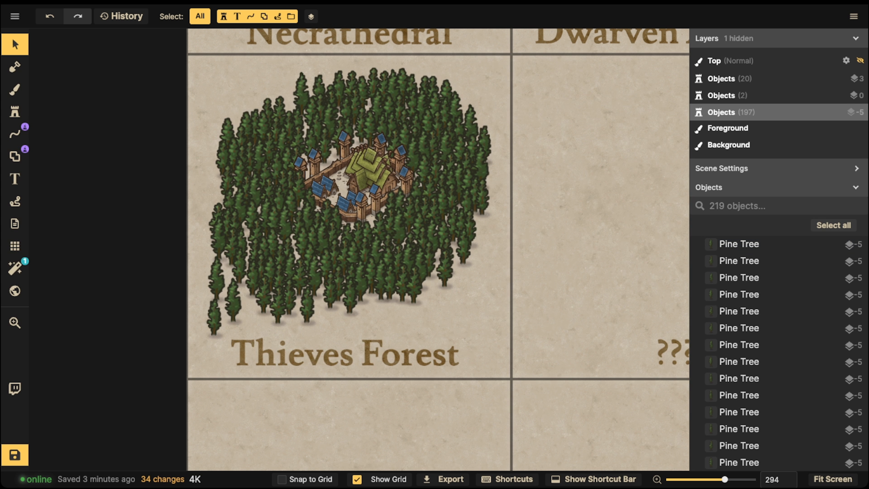
click(393, 214)
key(Delete)
click(400, 216)
key(Delete)
Step: Delete pine trees one by one to open a path from the town's lower-right wall to the forest's outer edge
click(392, 227)
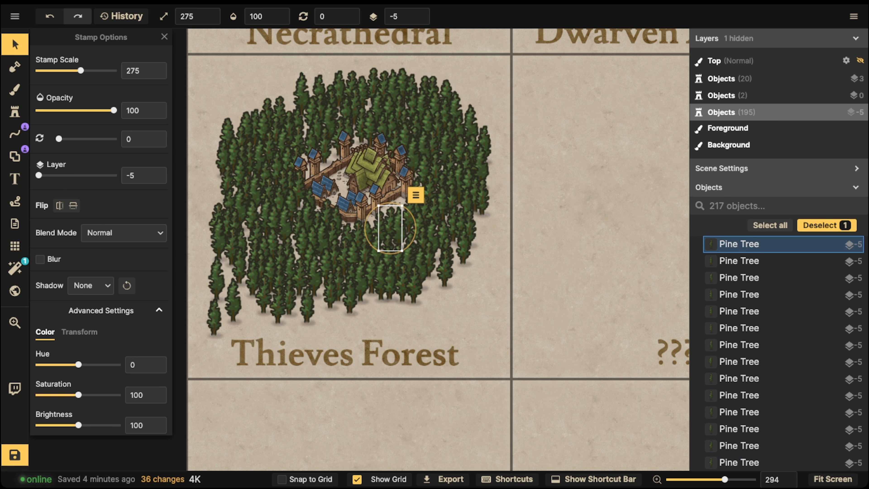
key(Delete)
click(418, 240)
key(Delete)
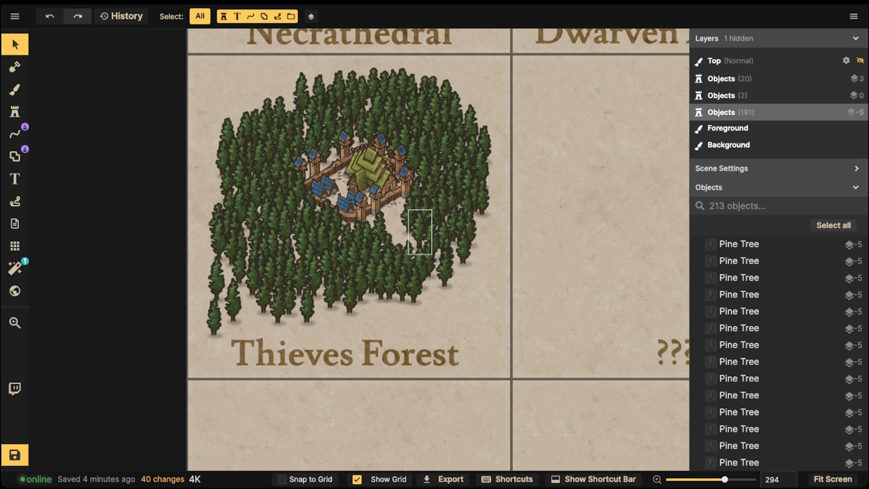
click(429, 243)
key(Delete)
click(430, 263)
key(Delete)
click(446, 257)
key(Delete)
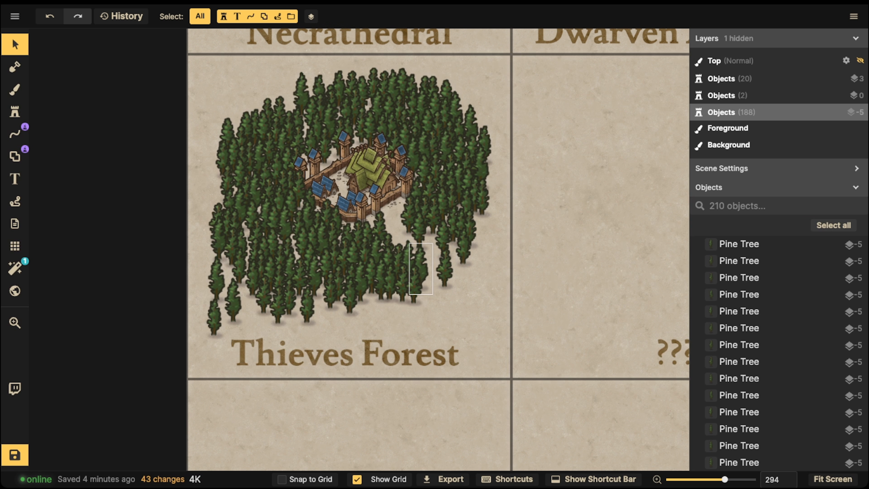
key(Delete)
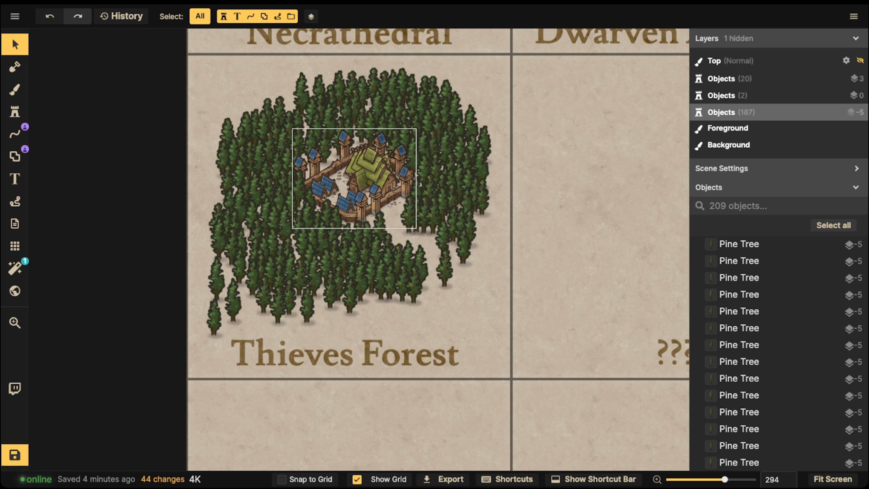
Step: Undo the tree deletions that opened the path through the forest
key(ctrl+z)
key(ctrl+z)
key(ctrl+z)
key(ctrl+z)
key(ctrl+z)
key(ctrl+z)
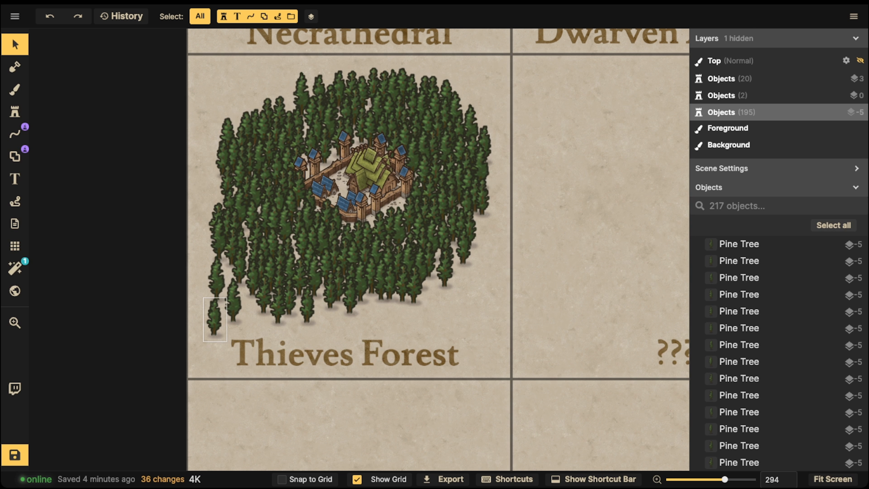
Step: Move the stray pine tree from the forest's lower-left tip to its lower-right edge
drag(215, 318, 434, 292)
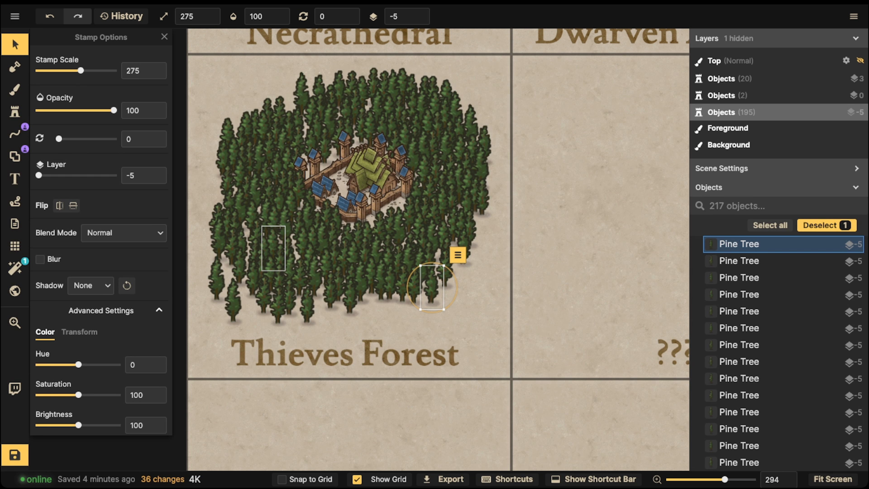
click(295, 355)
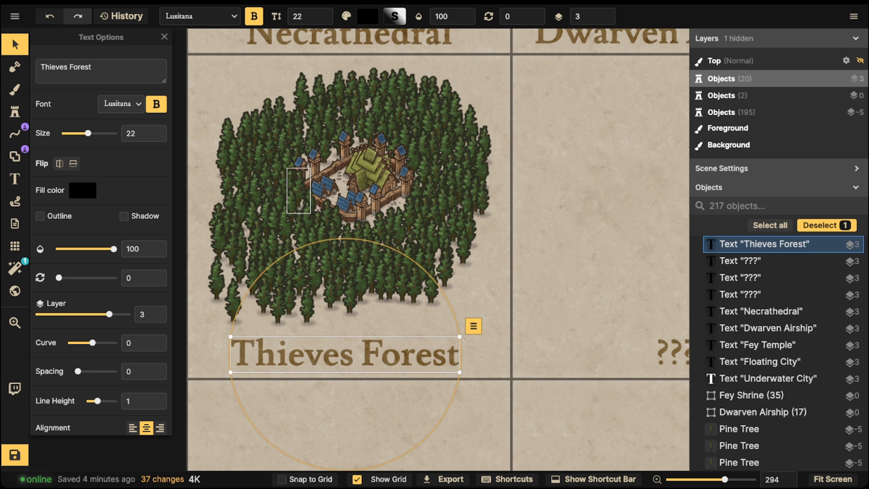
scroll(281, 71, down, 2)
click(281, 70)
Step: Select the whole forest with its town and start creating a group from it with a name beginning "Thieves"
drag(190, 64, 508, 270)
click(467, 17)
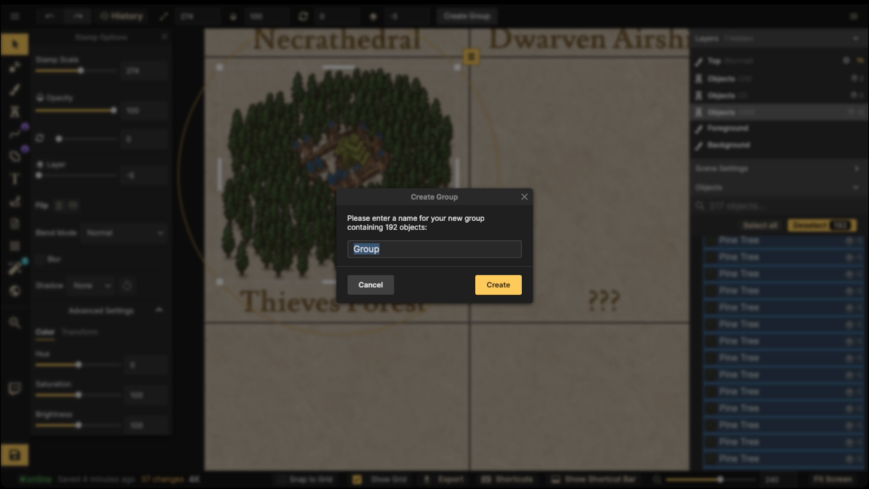
text(Thieves)
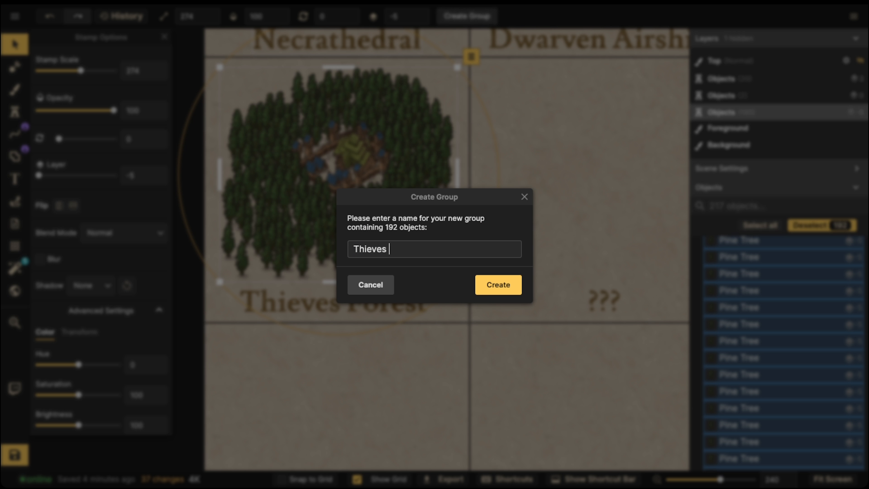